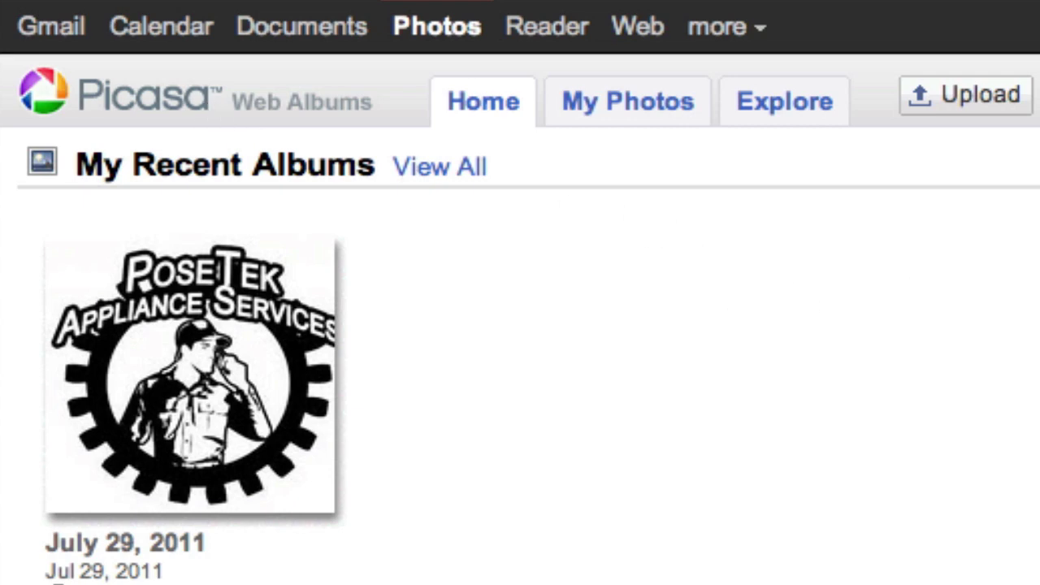
- Upload the three resized JPGs from the Naples photos folder into the July 31, 2011 album
left_click(968, 90)
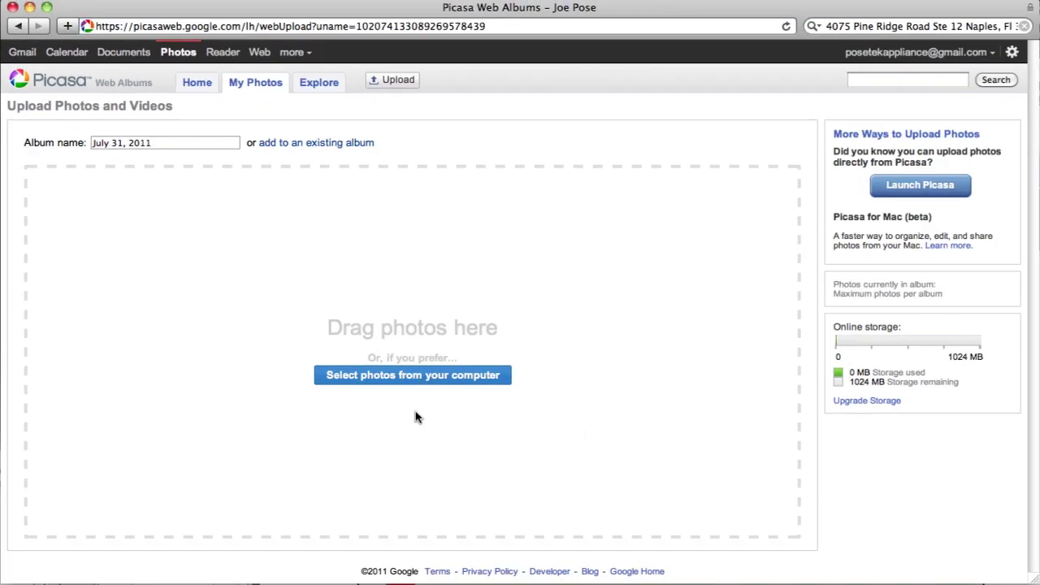
left_click(422, 379)
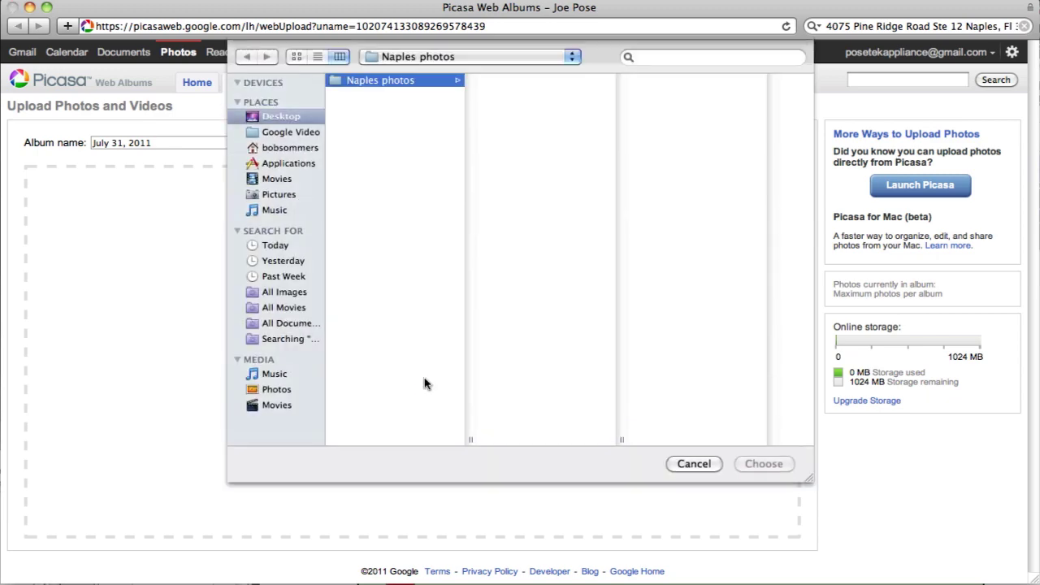
left_click_drag(471, 101, 468, 189)
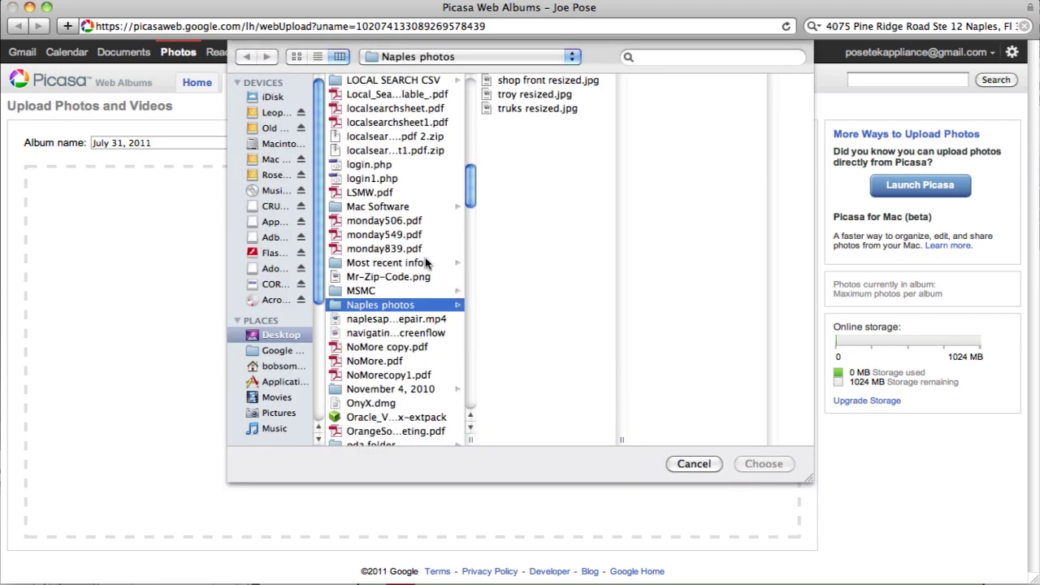
left_click(509, 82)
left_click(504, 106, "shift")
left_click(764, 463)
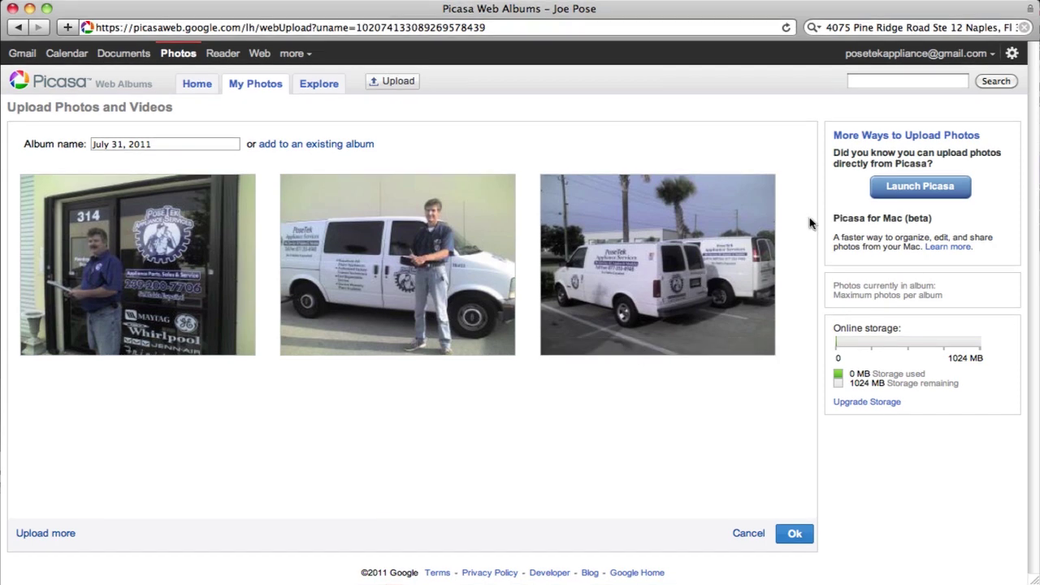
- From Home, open the July 31, 2011 album and view Photo 1 of 3
mouse_move(573, 193)
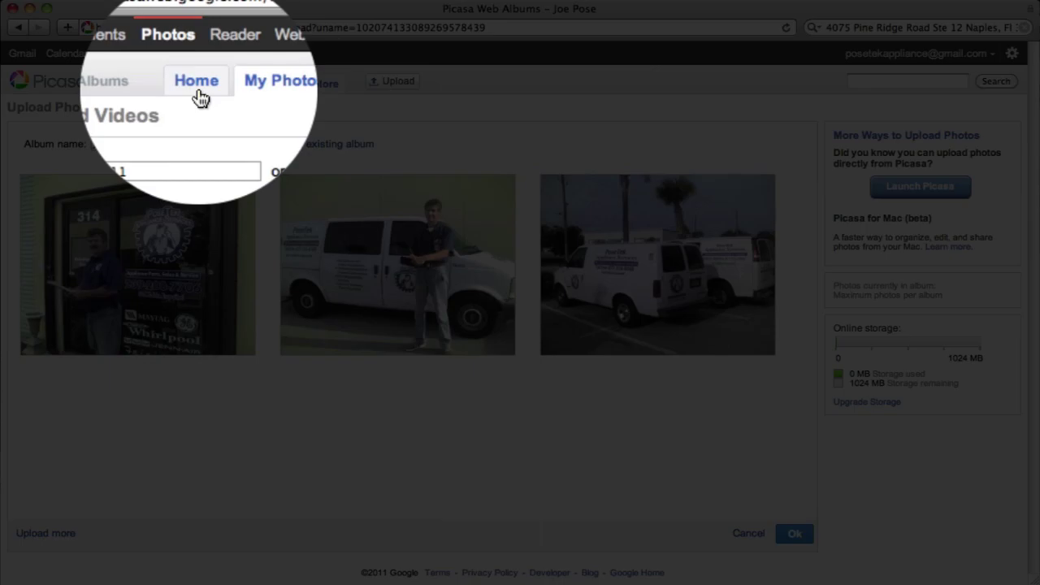
left_click(198, 86)
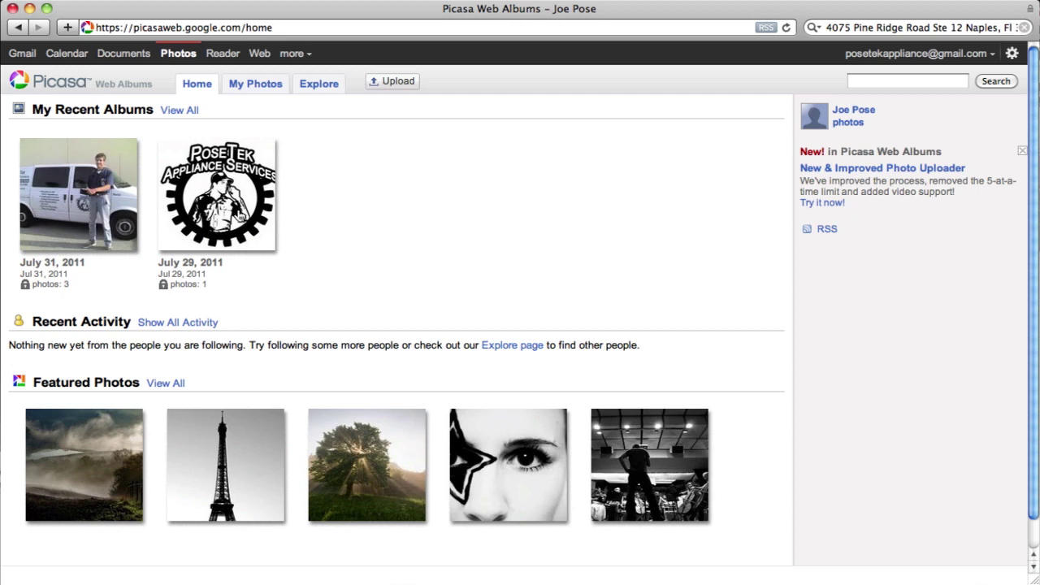
left_click(76, 203)
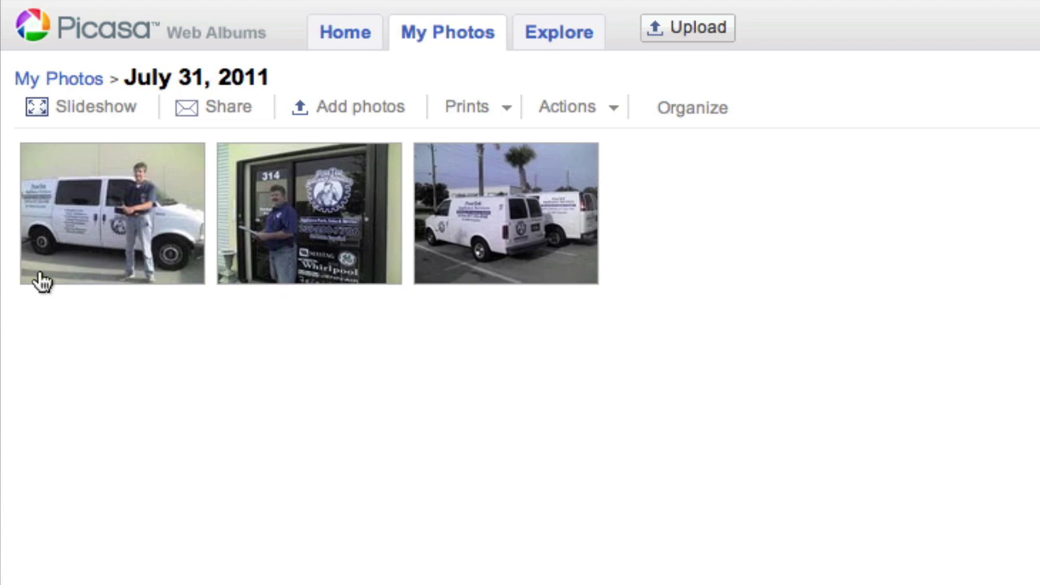
left_click(127, 229)
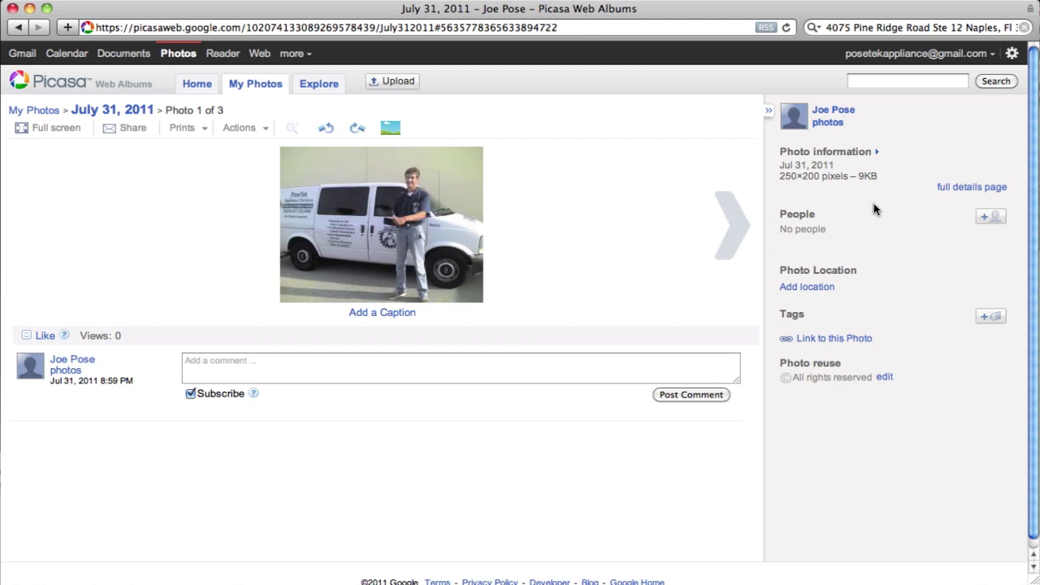
- Search the photo's location map for the pasted business address in Naples
left_click(807, 288)
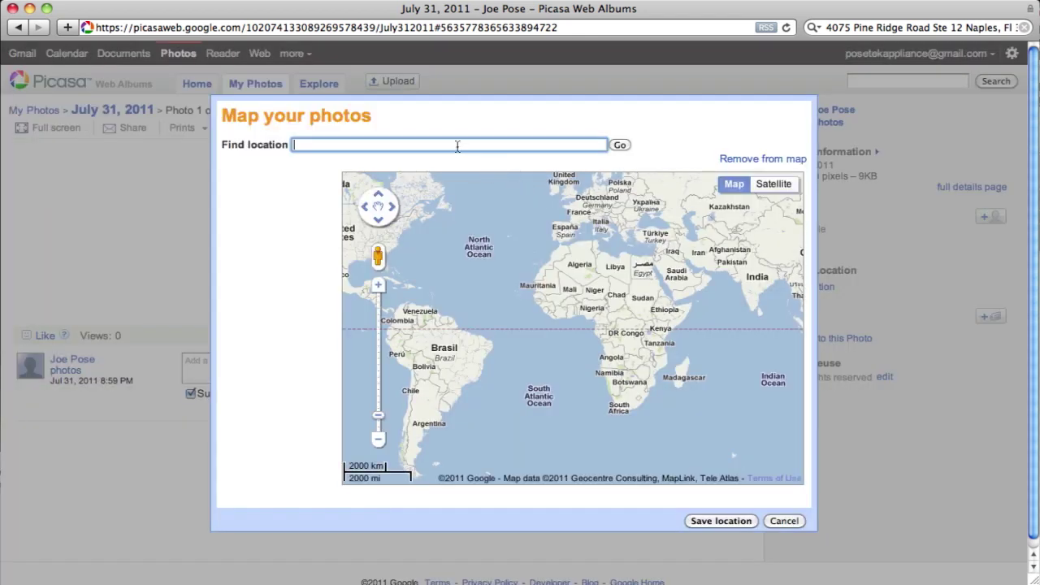
right_click(455, 143)
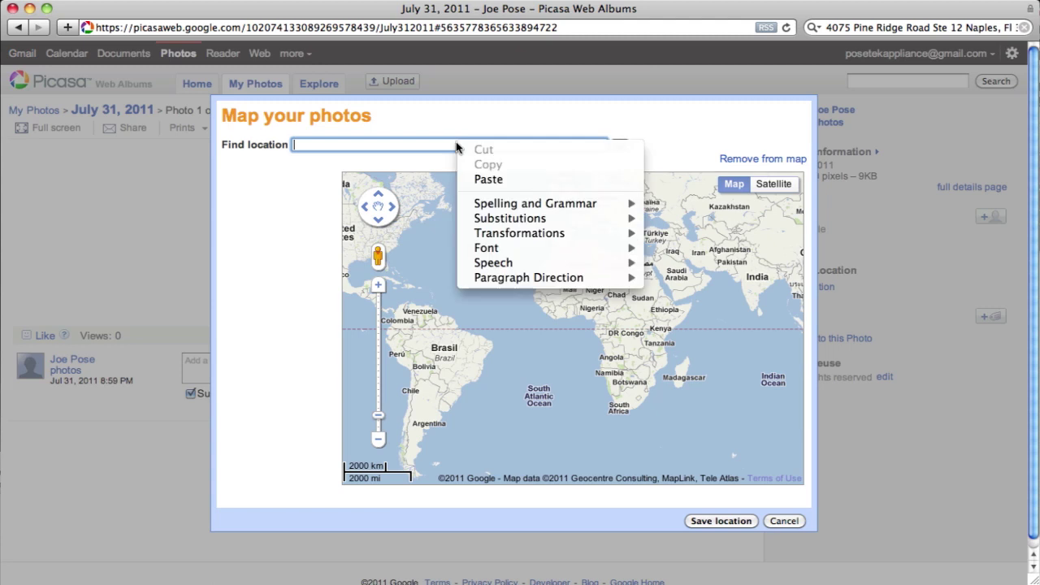
left_click(480, 179)
left_click(618, 144)
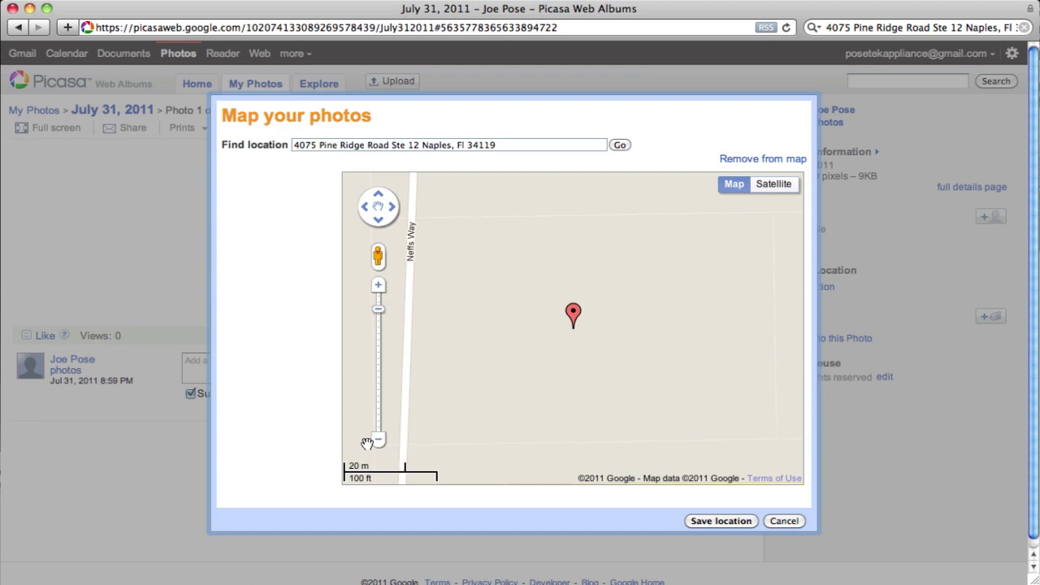
left_click(378, 439)
left_click(378, 439)
left_click(379, 440)
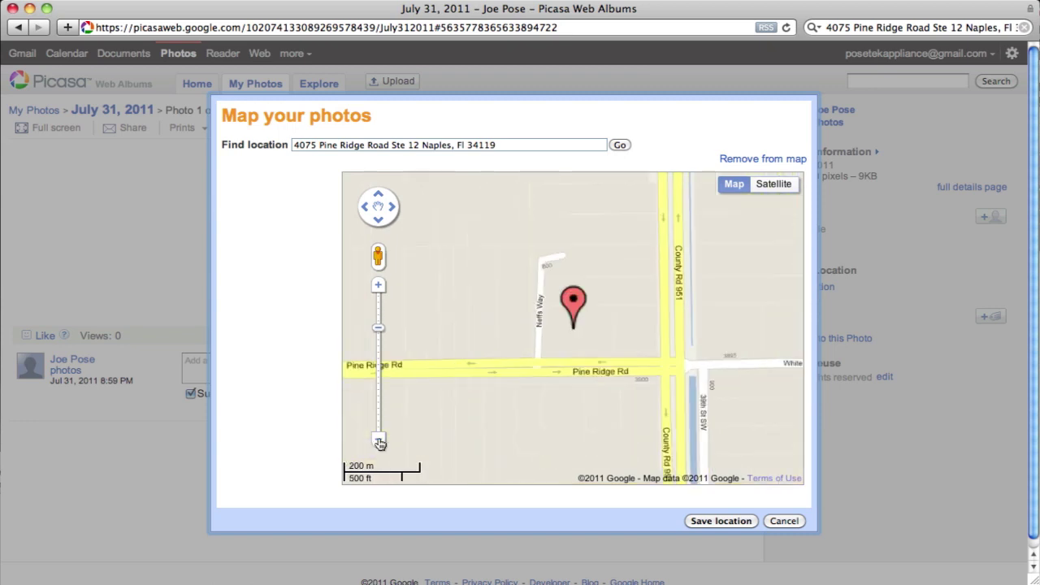
left_click(379, 441)
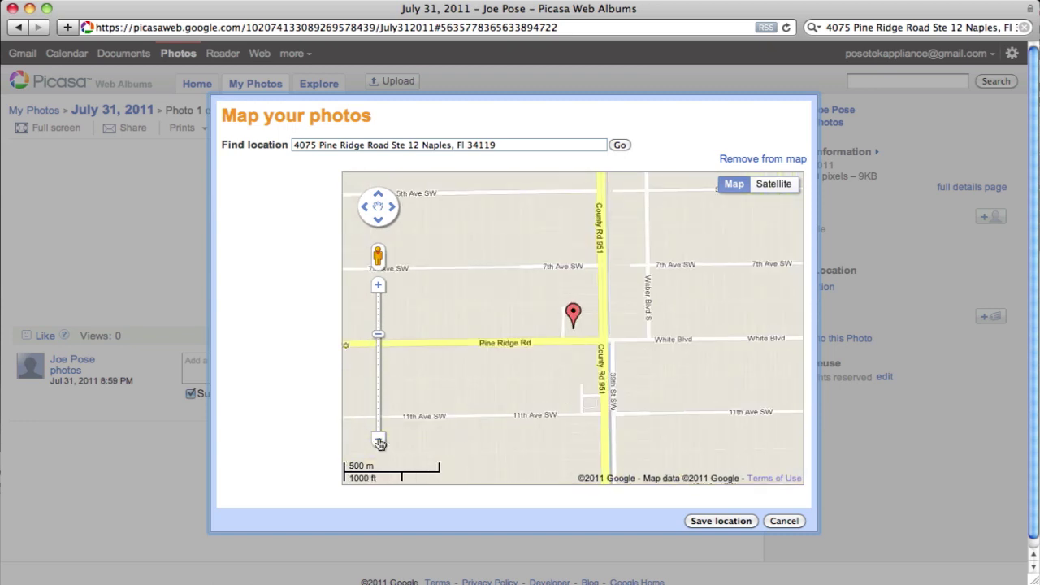
left_click(378, 287)
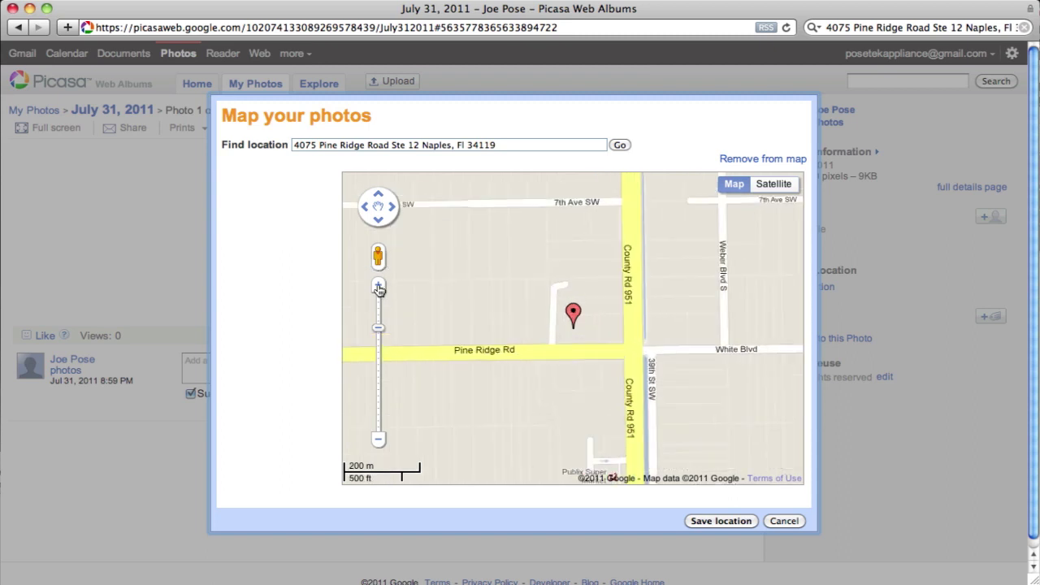
left_click(780, 192)
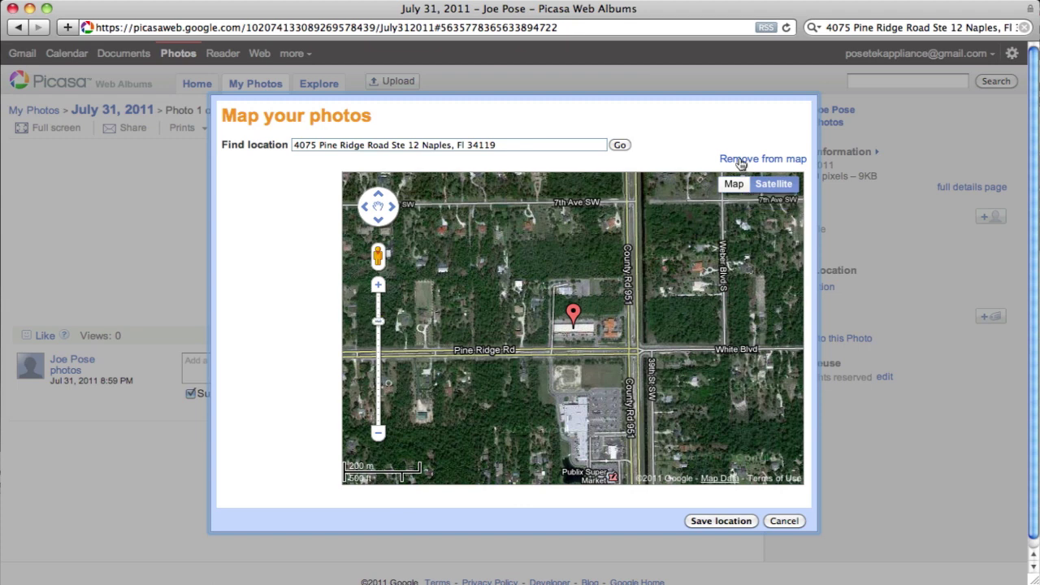
left_click(734, 183)
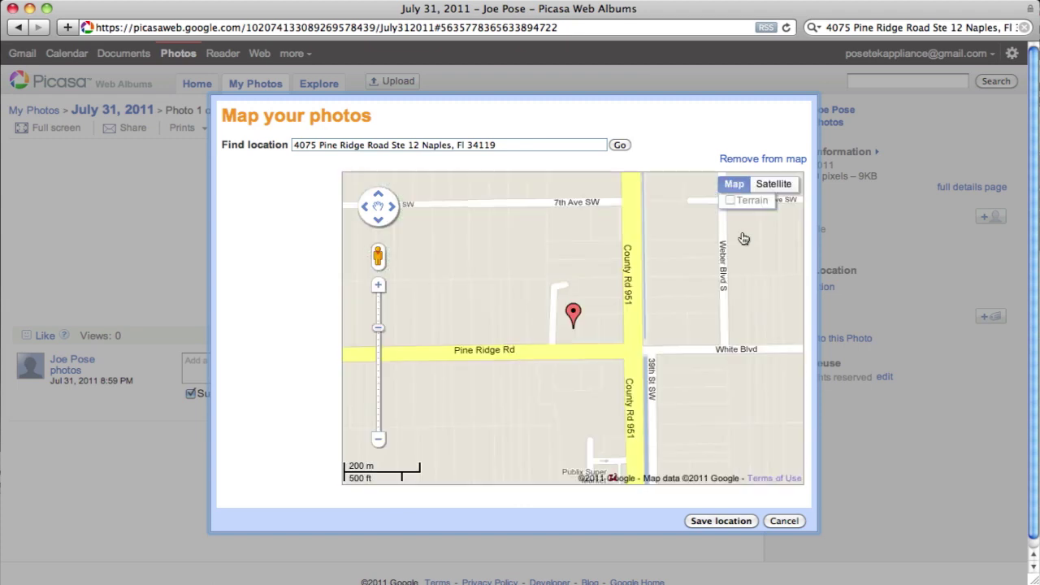
left_click(721, 520)
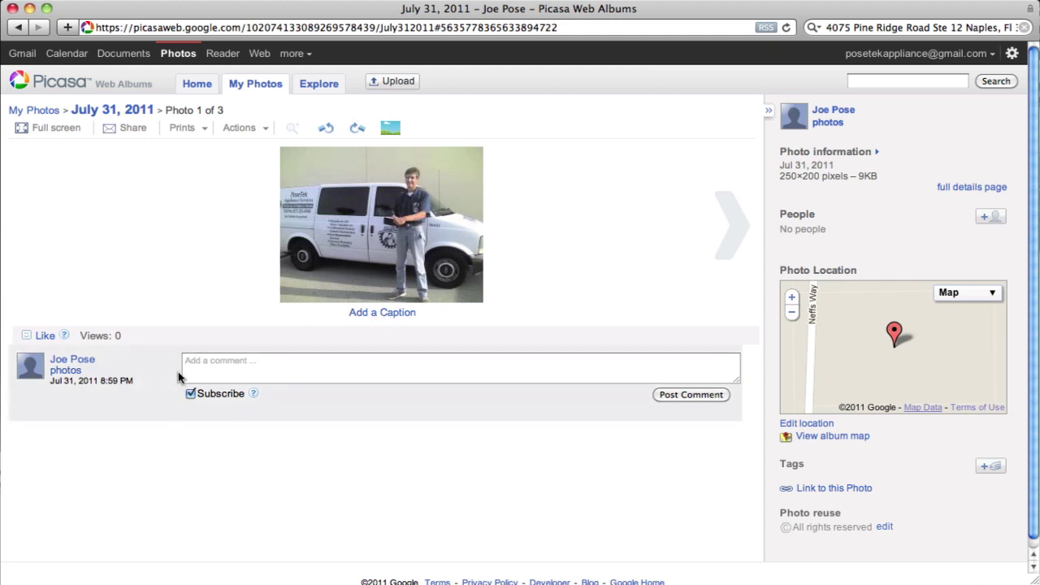
- Add and save the caption 'Refrigerator Repair Naples FL' on Photo 1
left_click(398, 315)
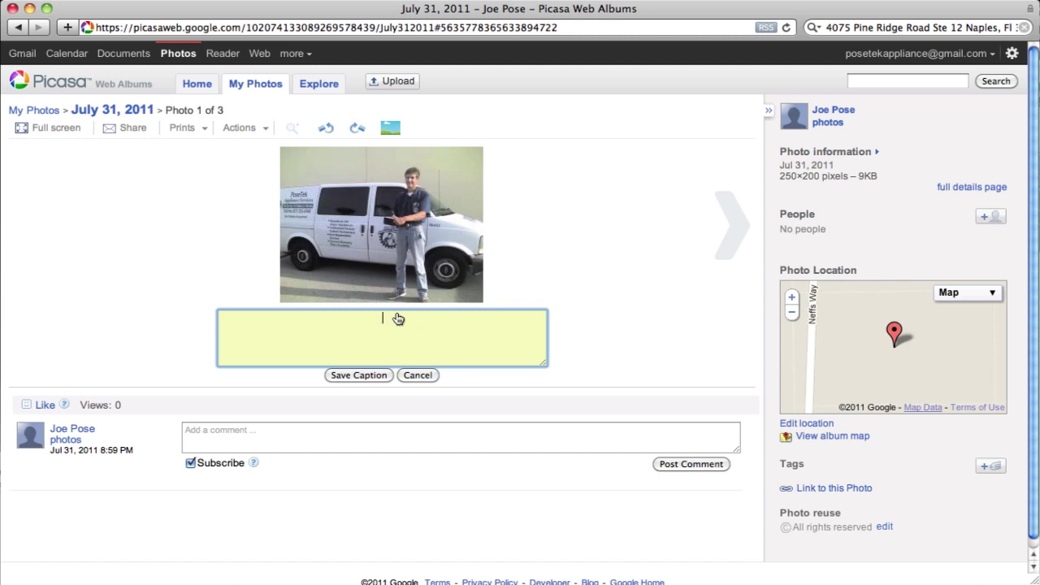
type("Refrigerator Repair Naples FL")
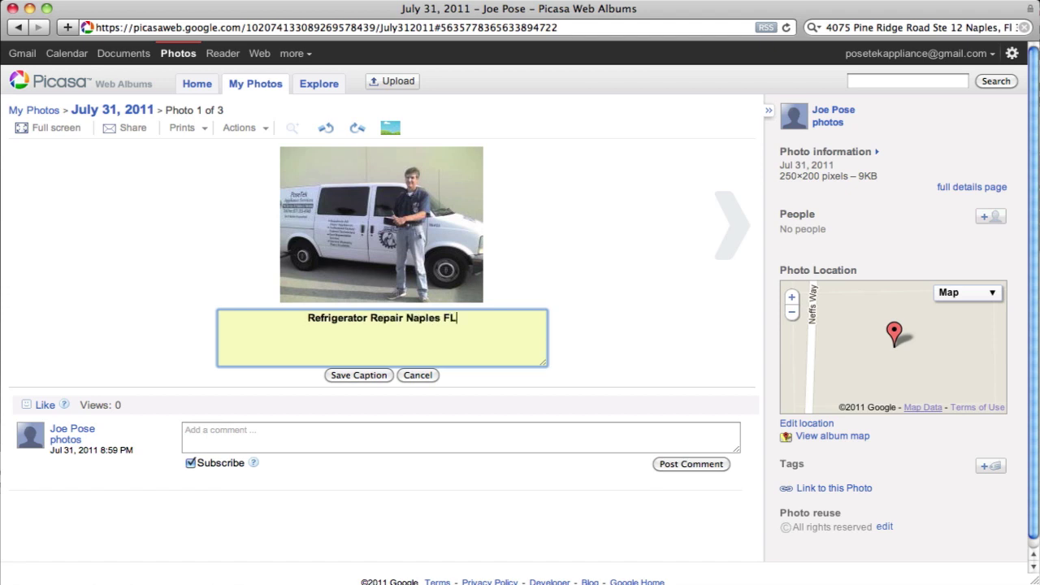
left_click(379, 376)
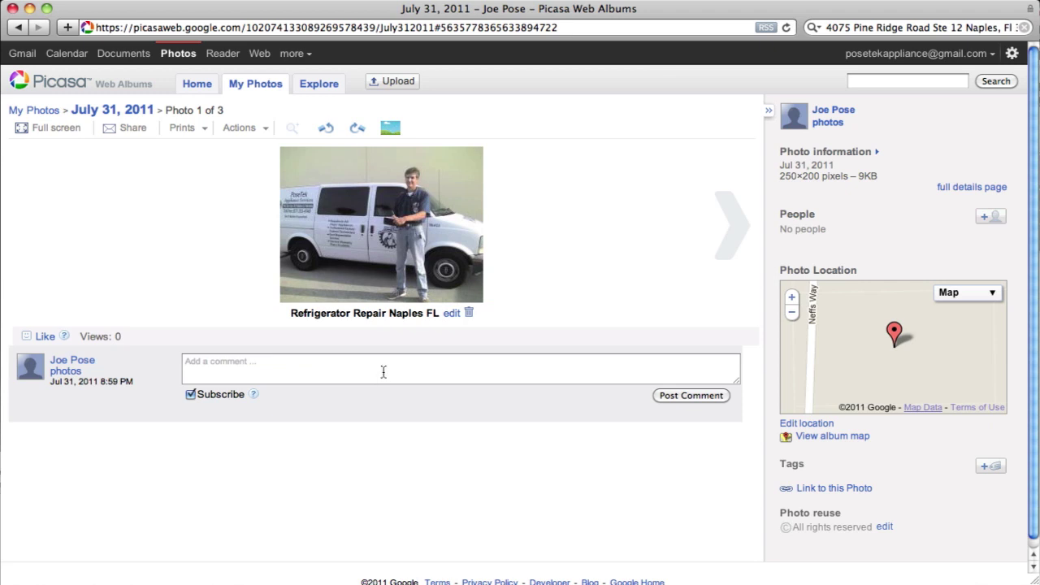
- Open the album's second photo and save the pasted Naples business address as its location
left_click(198, 85)
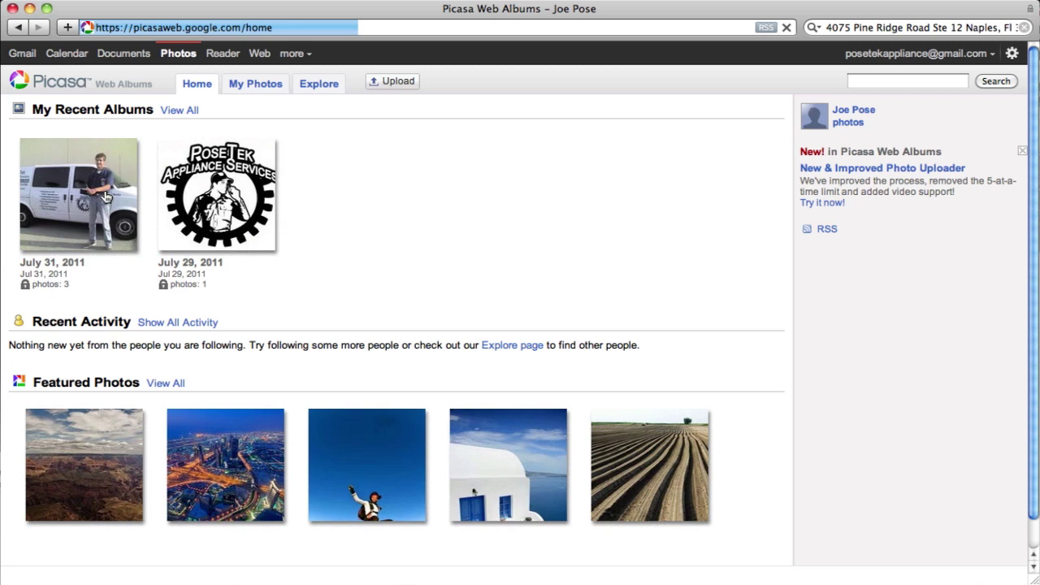
left_click(104, 195)
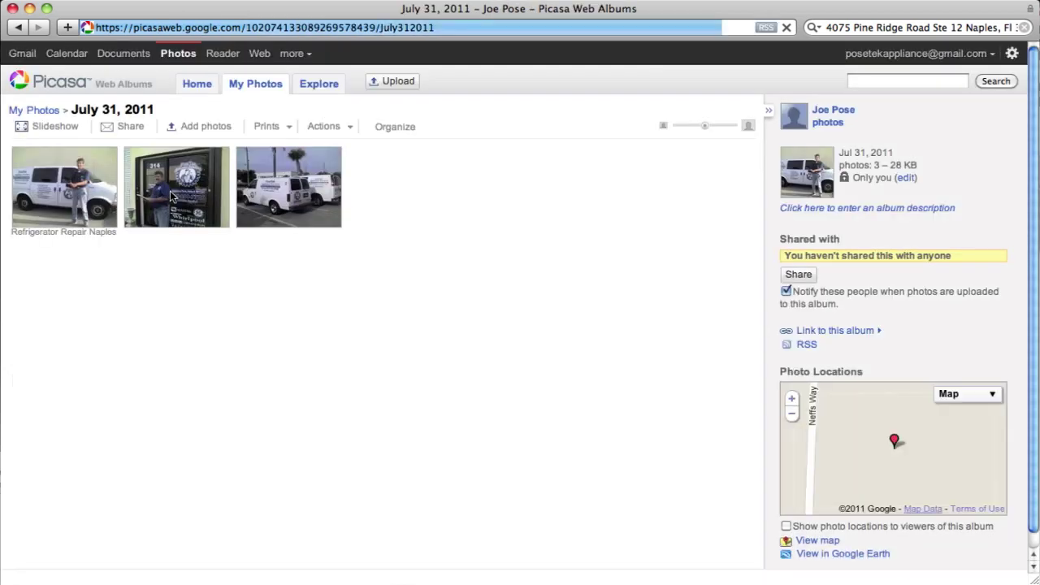
left_click(171, 196)
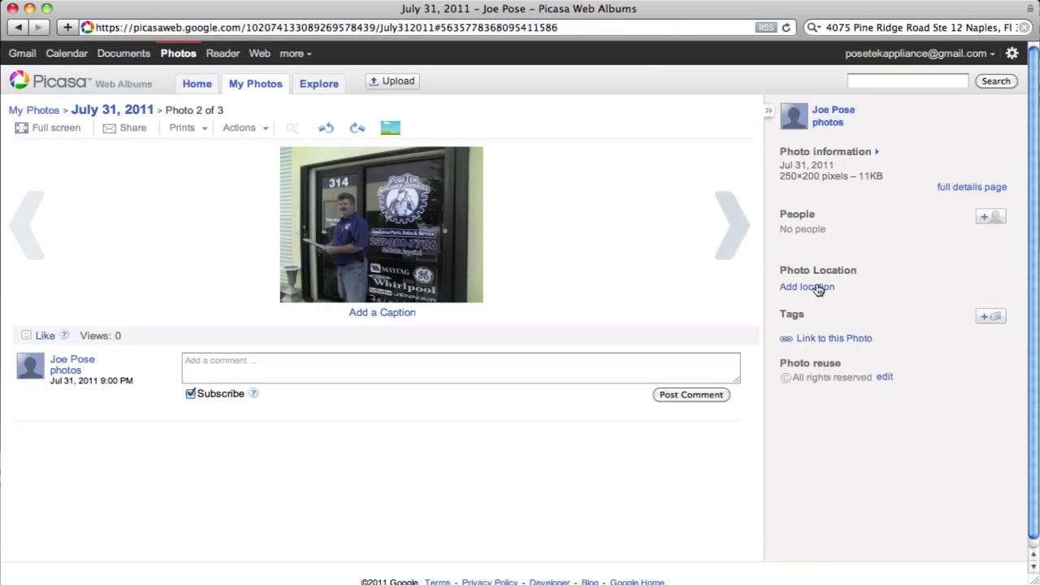
left_click(814, 286)
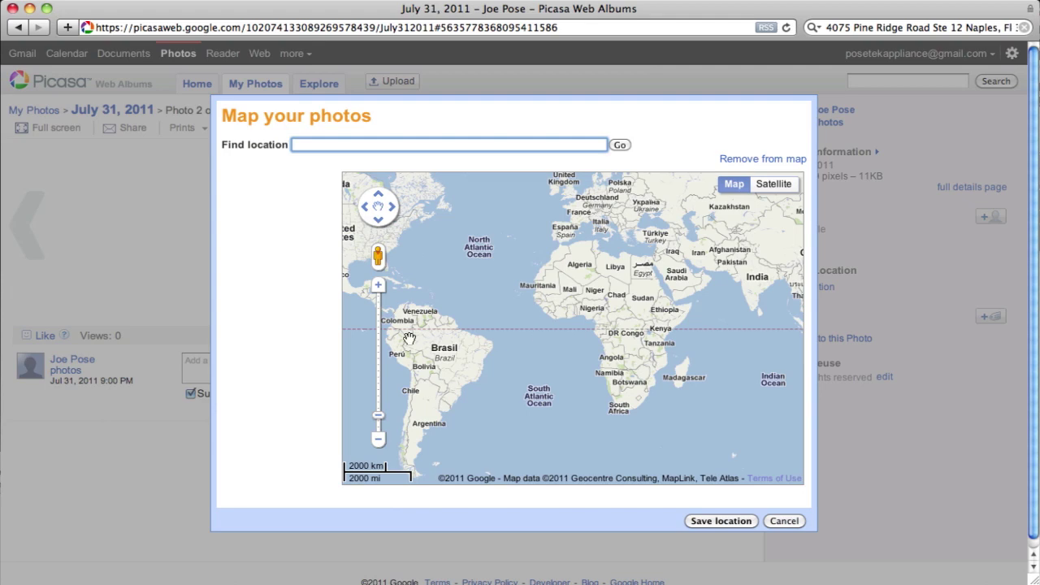
right_click(360, 149)
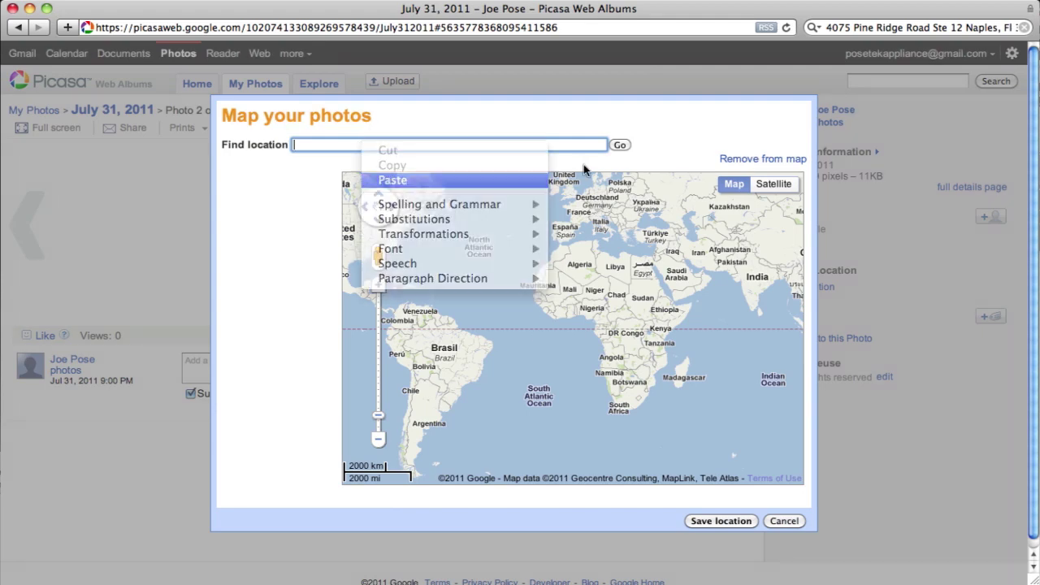
key("Return")
left_click(624, 146)
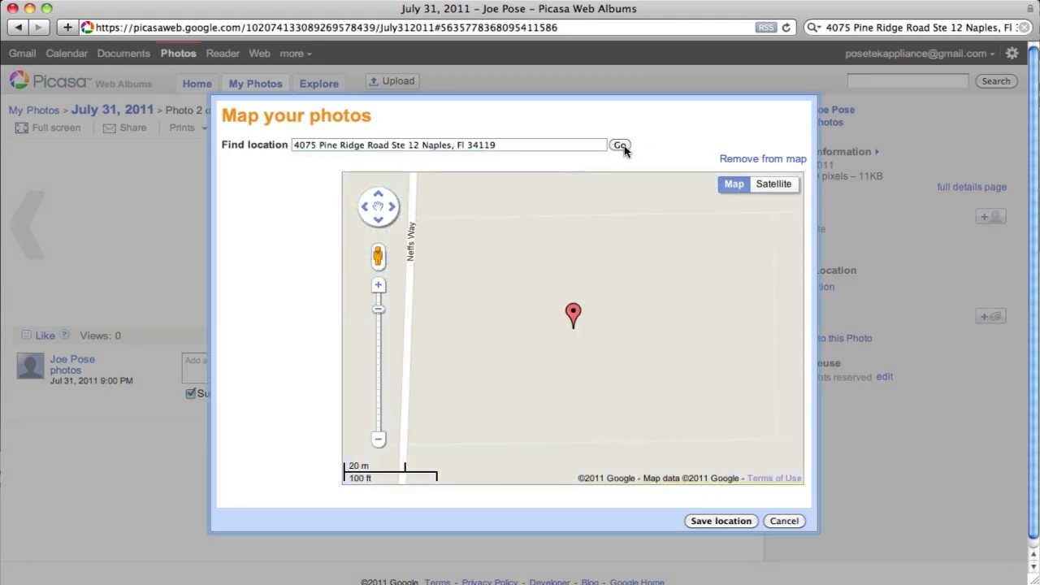
left_click(728, 520)
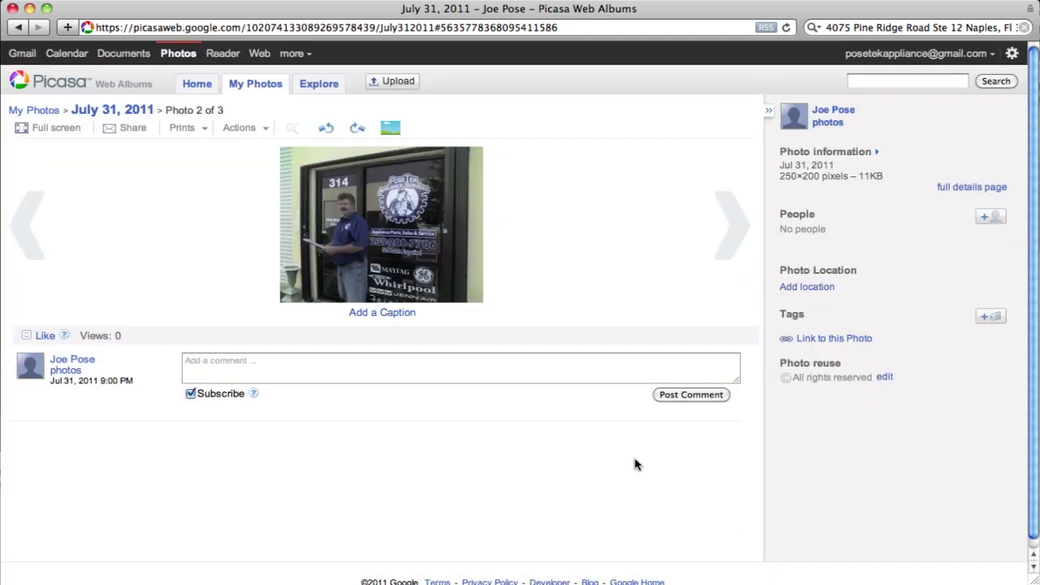
- Caption the second photo 'washer repair Naples Fl' and save it
left_click(385, 316)
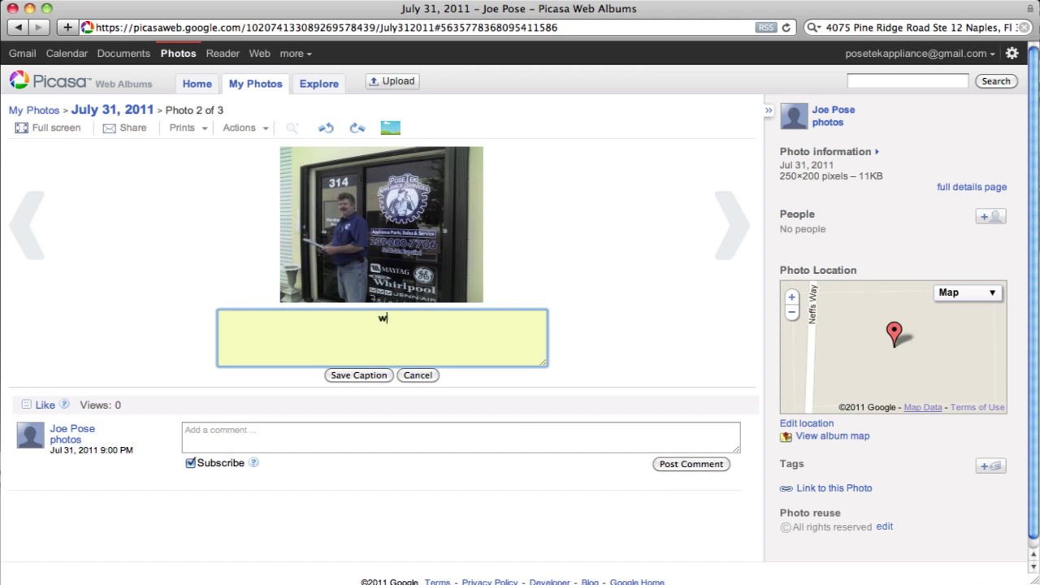
type("washer repair Naples Fl")
left_click(362, 374)
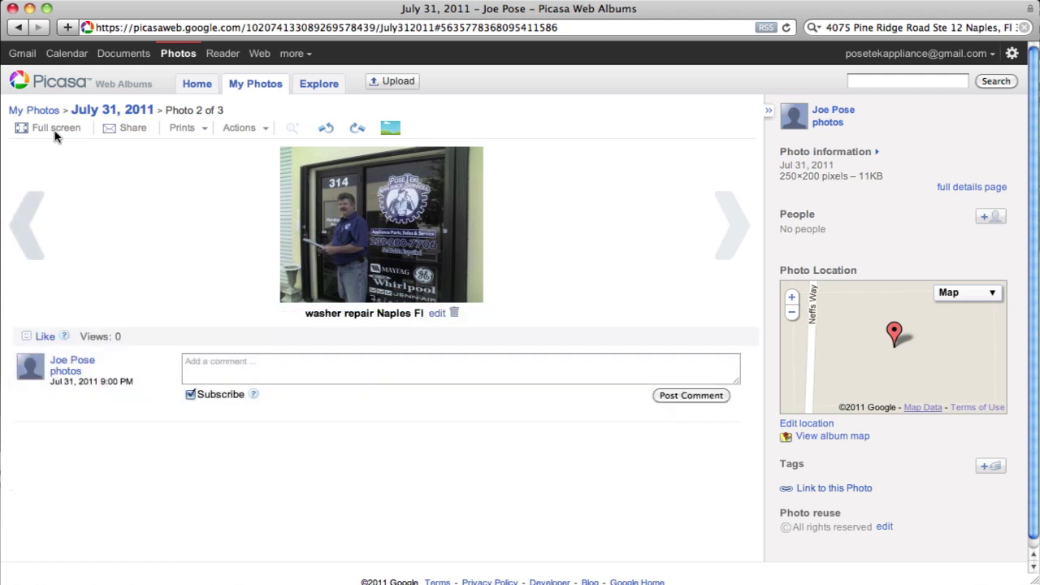
- Open the third photo, the parked vans, and save the pasted Naples address as its location
left_click(195, 86)
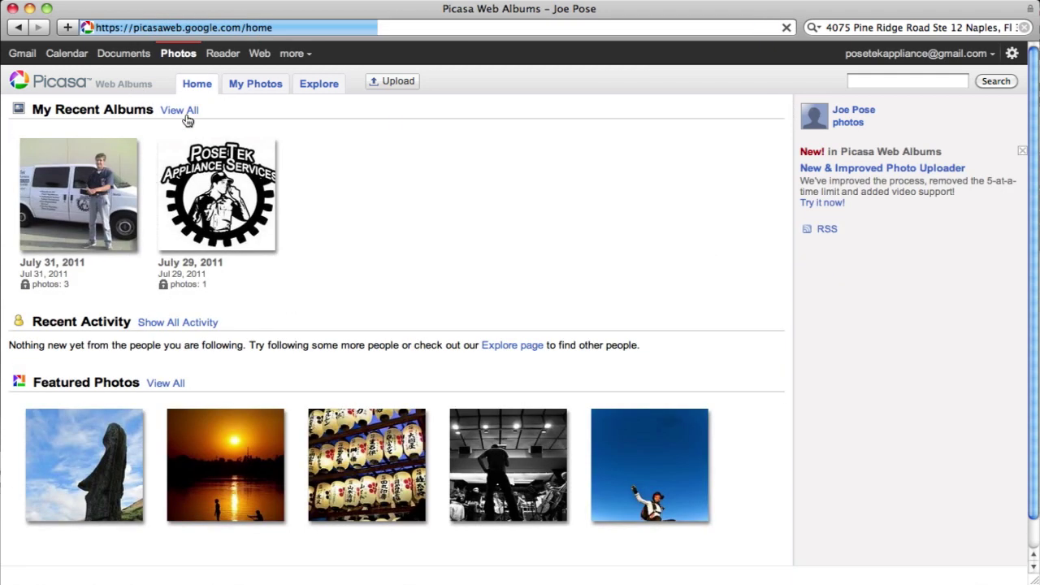
left_click(95, 195)
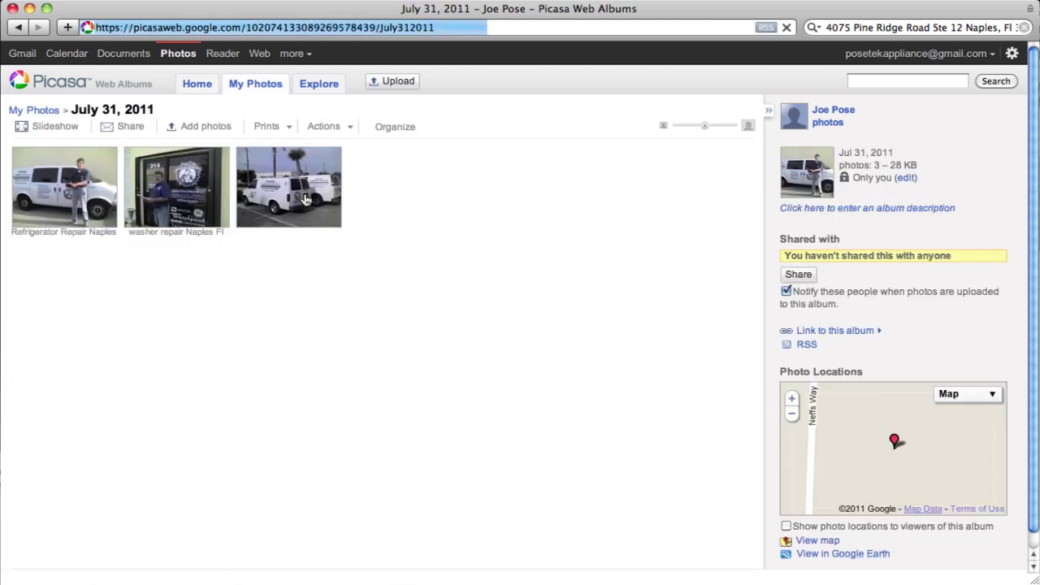
left_click(288, 189)
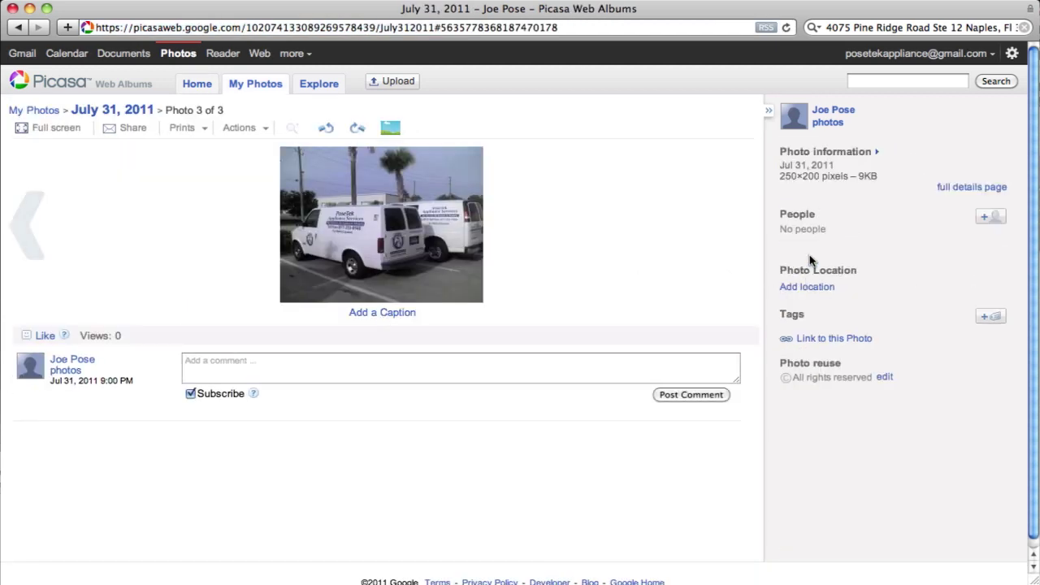
left_click(799, 286)
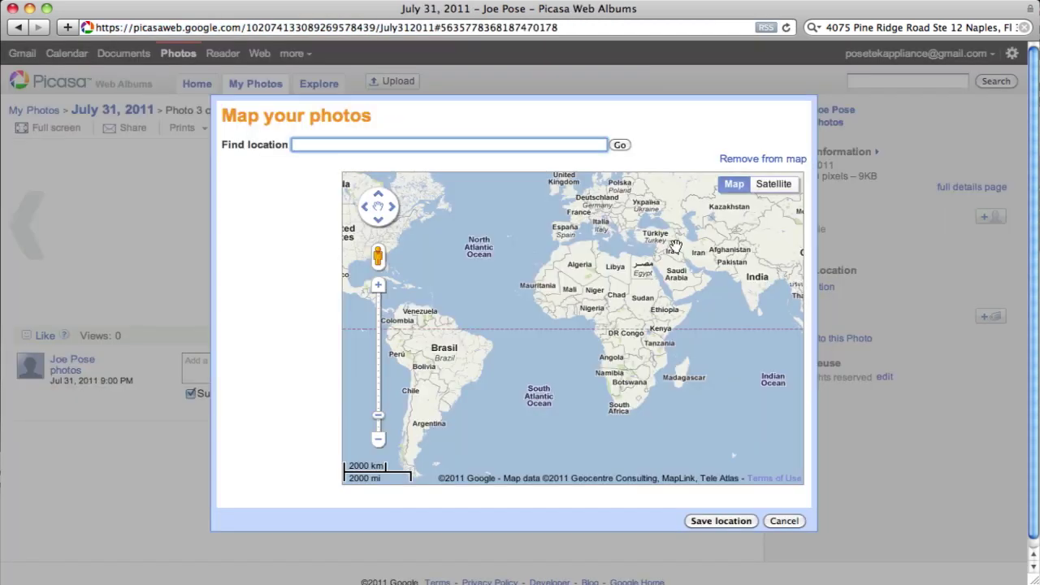
right_click(424, 147)
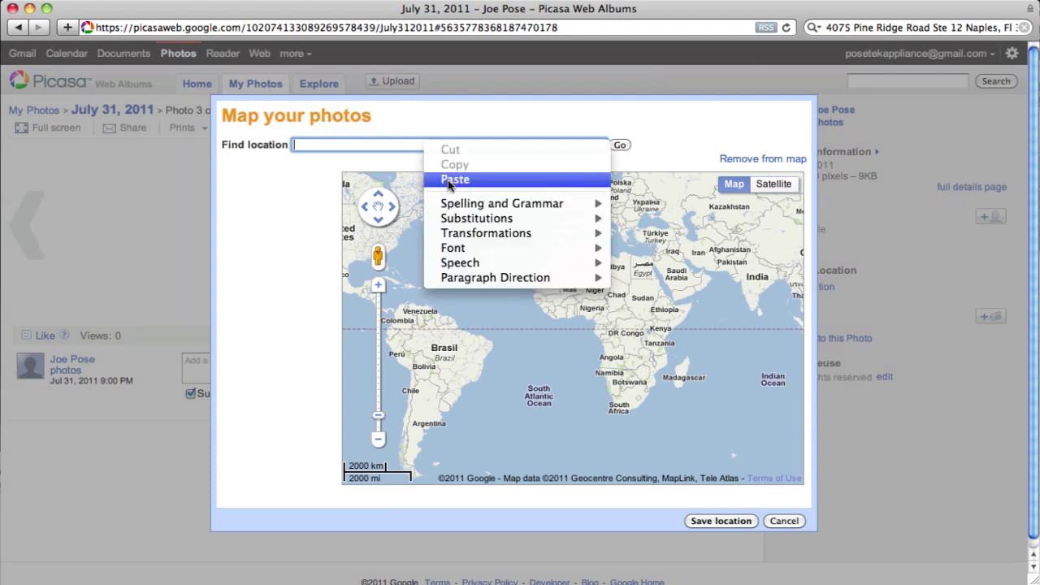
left_click(484, 174)
left_click(620, 146)
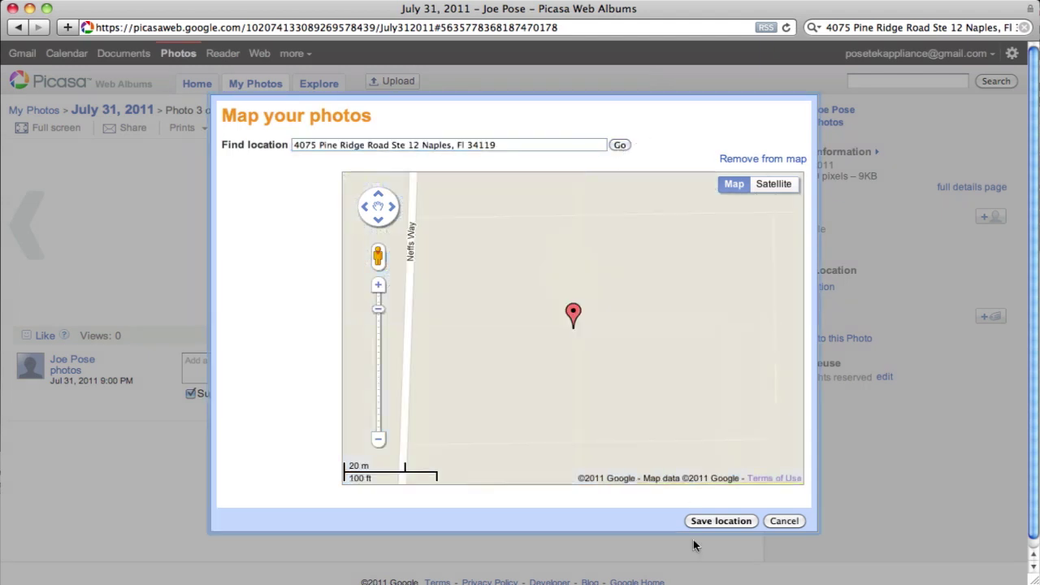
left_click(721, 522)
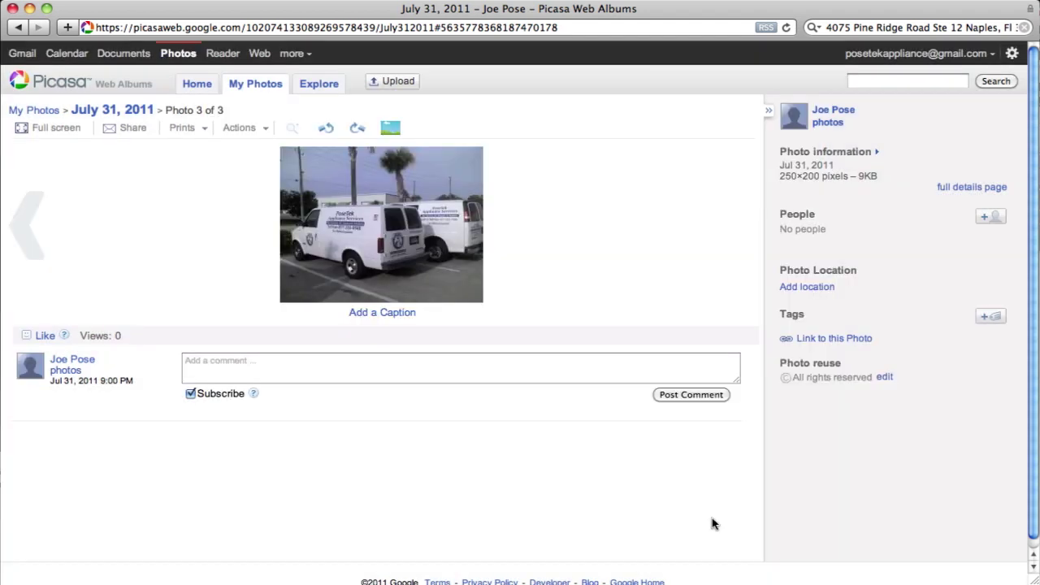
- Caption the third photo 'microwave repair naples fl' and save it
left_click(383, 313)
type("m")
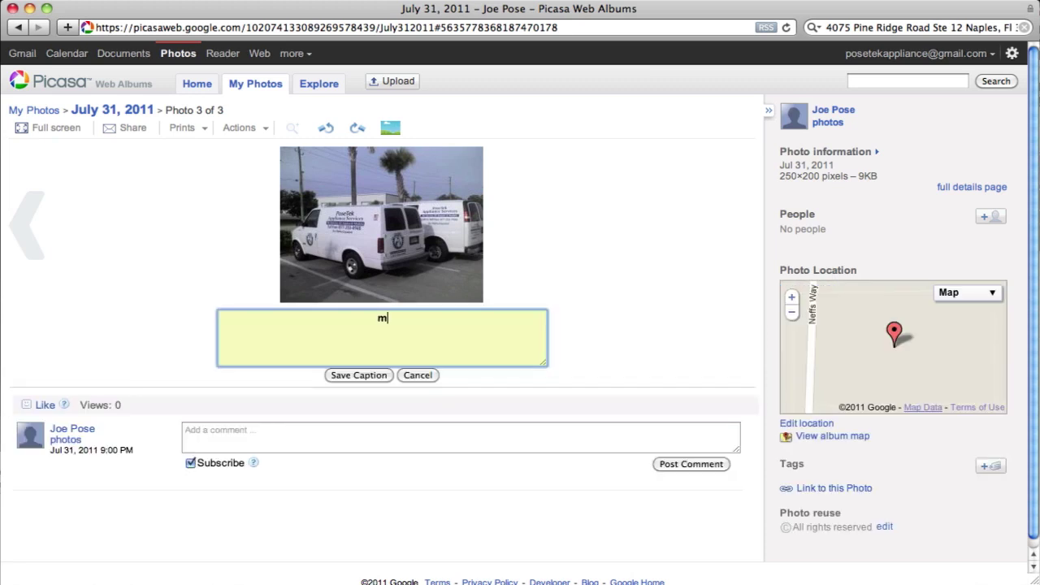
type("icrowave repaire")
key("BackSpace")
type("napels")
key("BackSpace")
key("BackSpace")
key("BackSpace")
type("les fl")
left_click(367, 376)
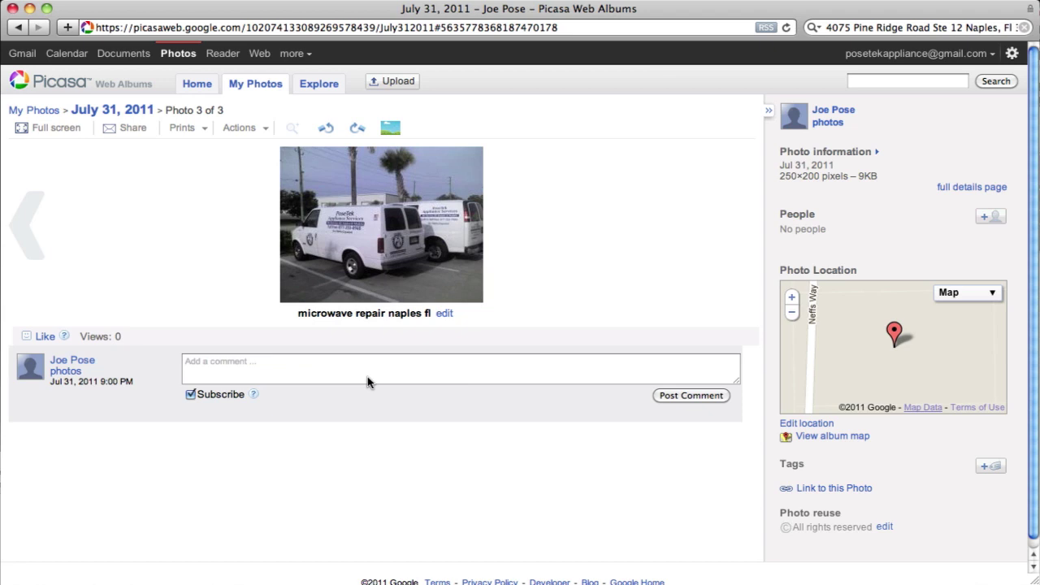
- Go back Home and open the July 31, 2011 album to review its captioned photos
left_click(201, 87)
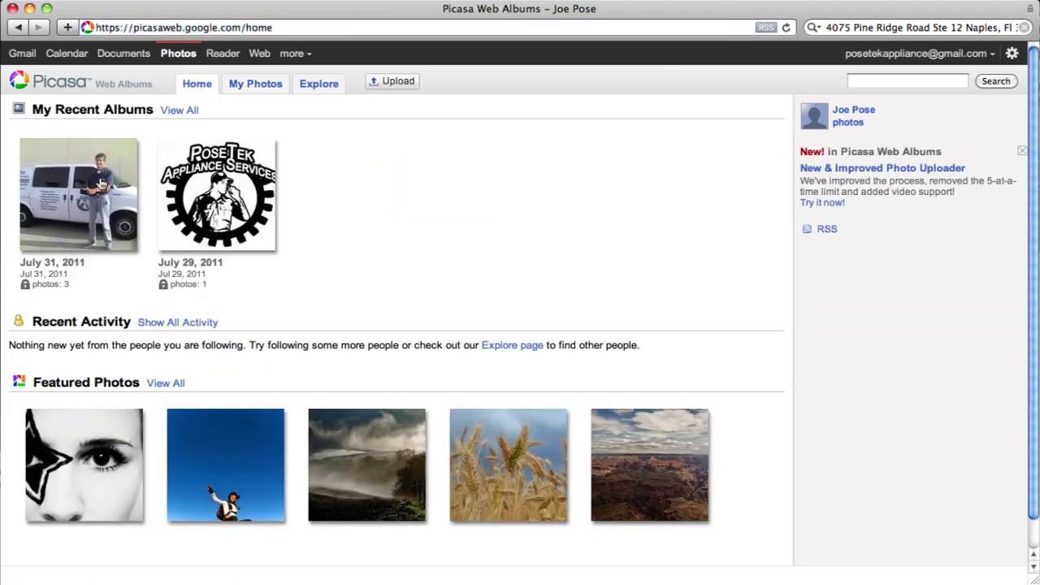
left_click(101, 182)
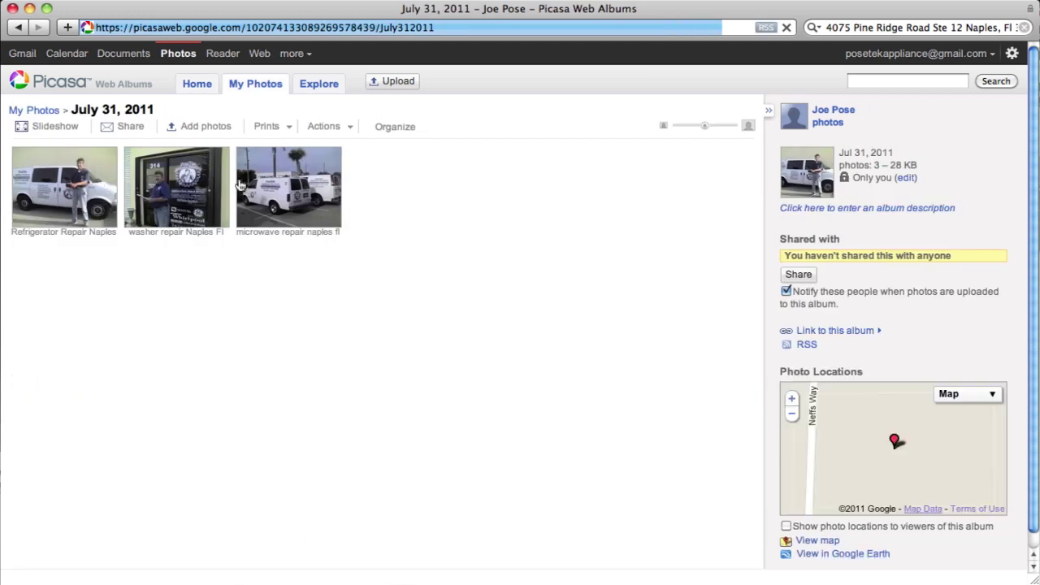